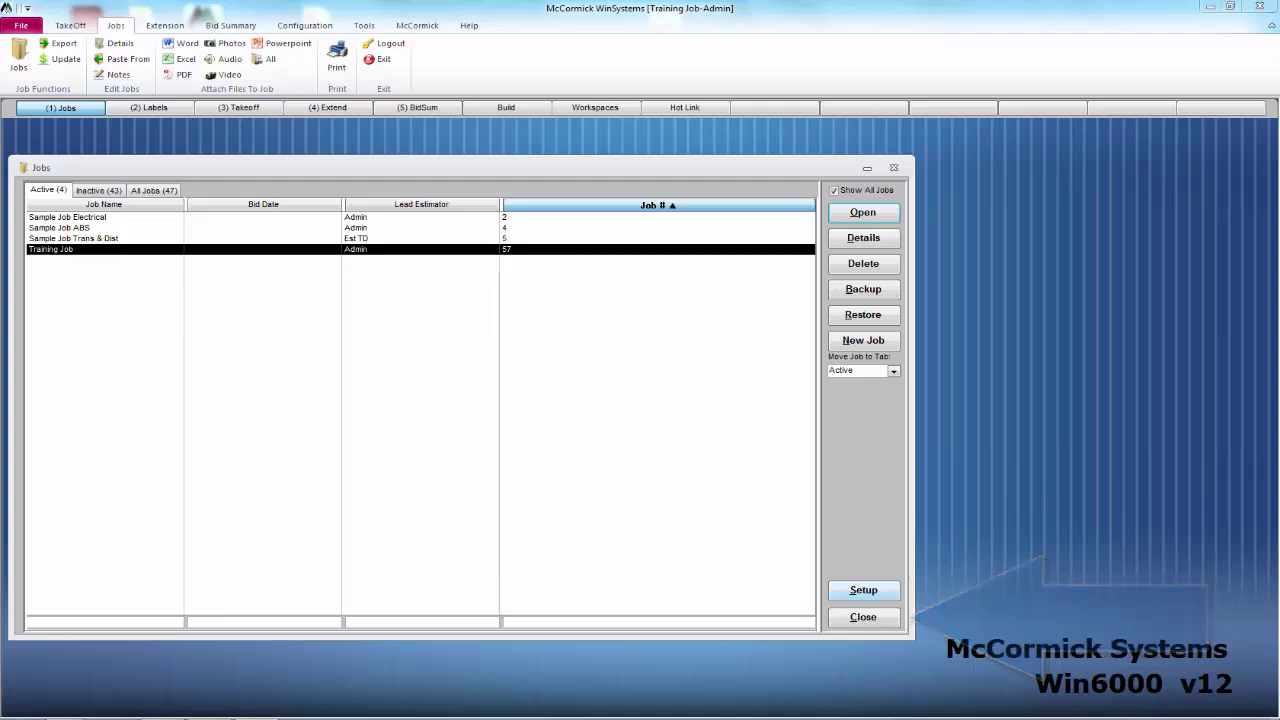
Close the Jobs list to leave Training Job's main workspace showing
click(864, 617)
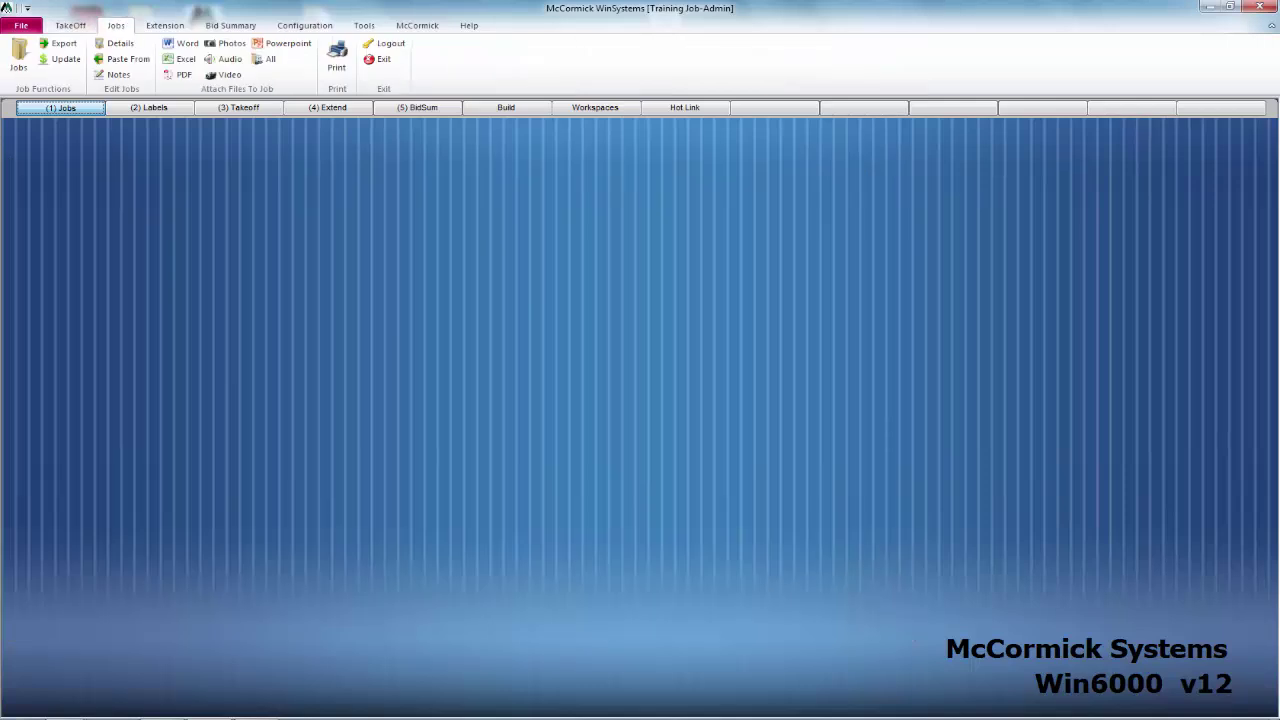
In the Labels dialog, rename Column 1 to Bids and add Base Bid as its first label
click(149, 107)
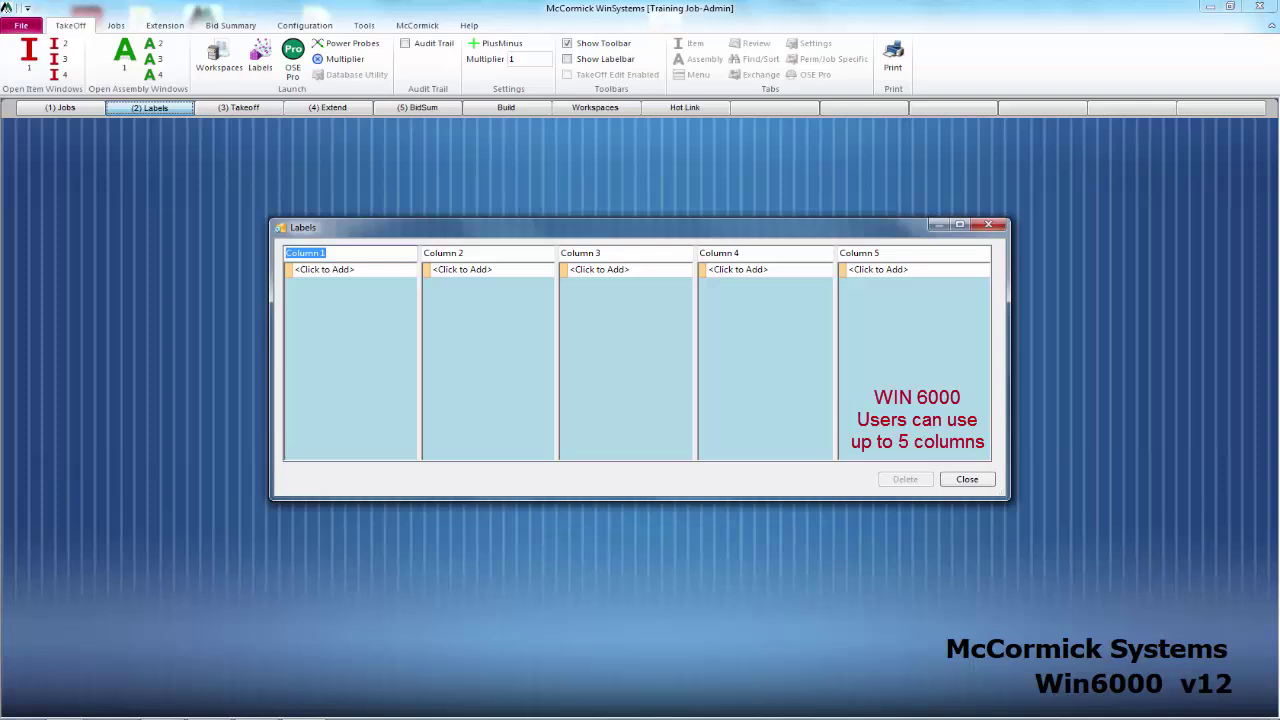
text(Bids)
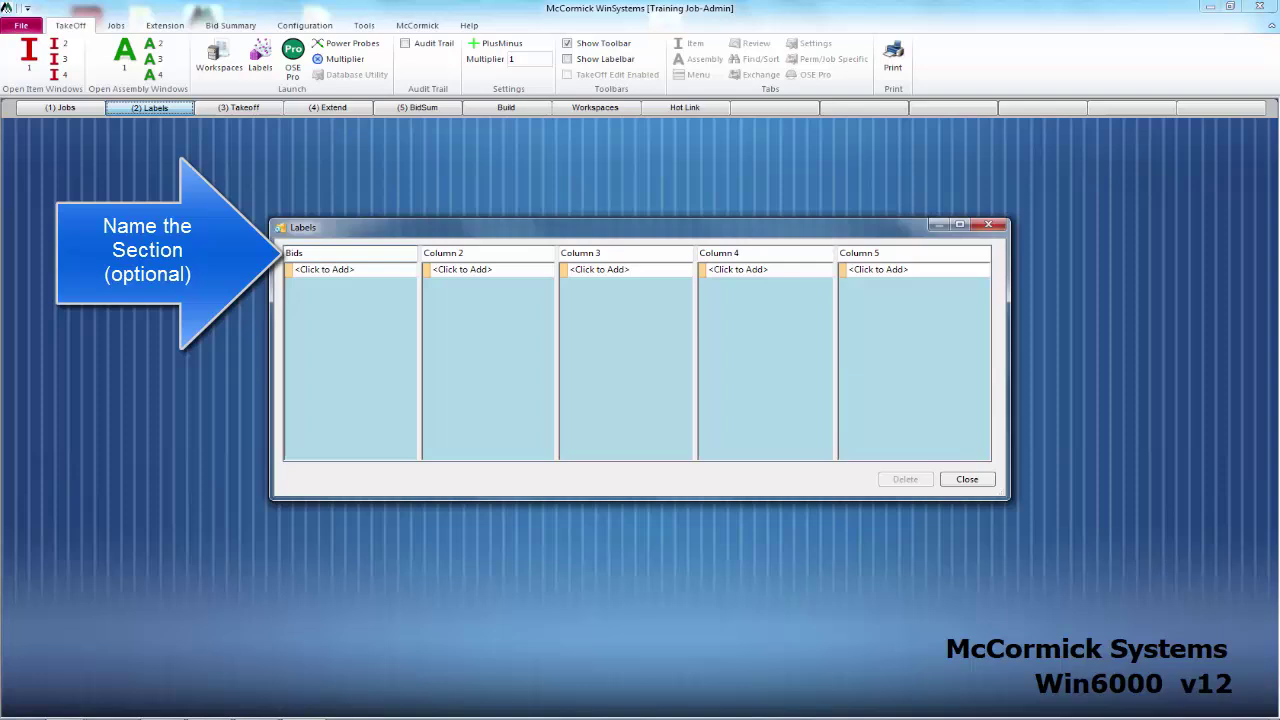
click(340, 270)
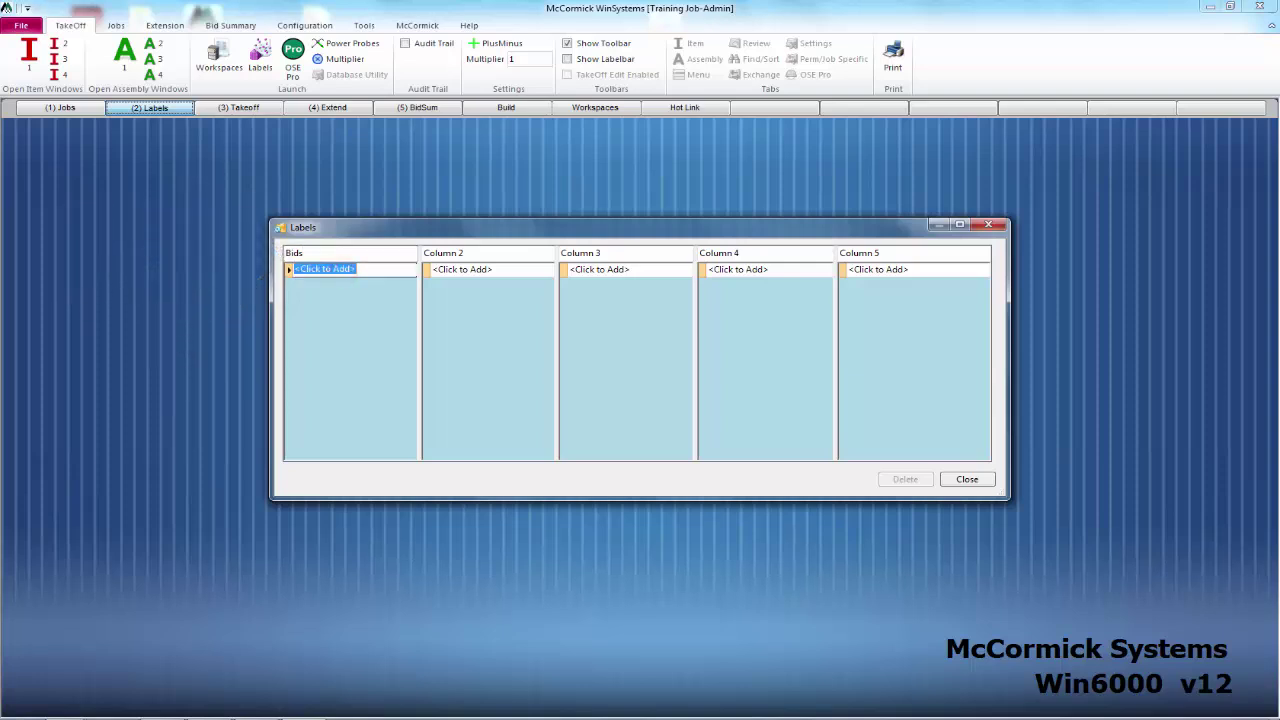
key(BackSpace)
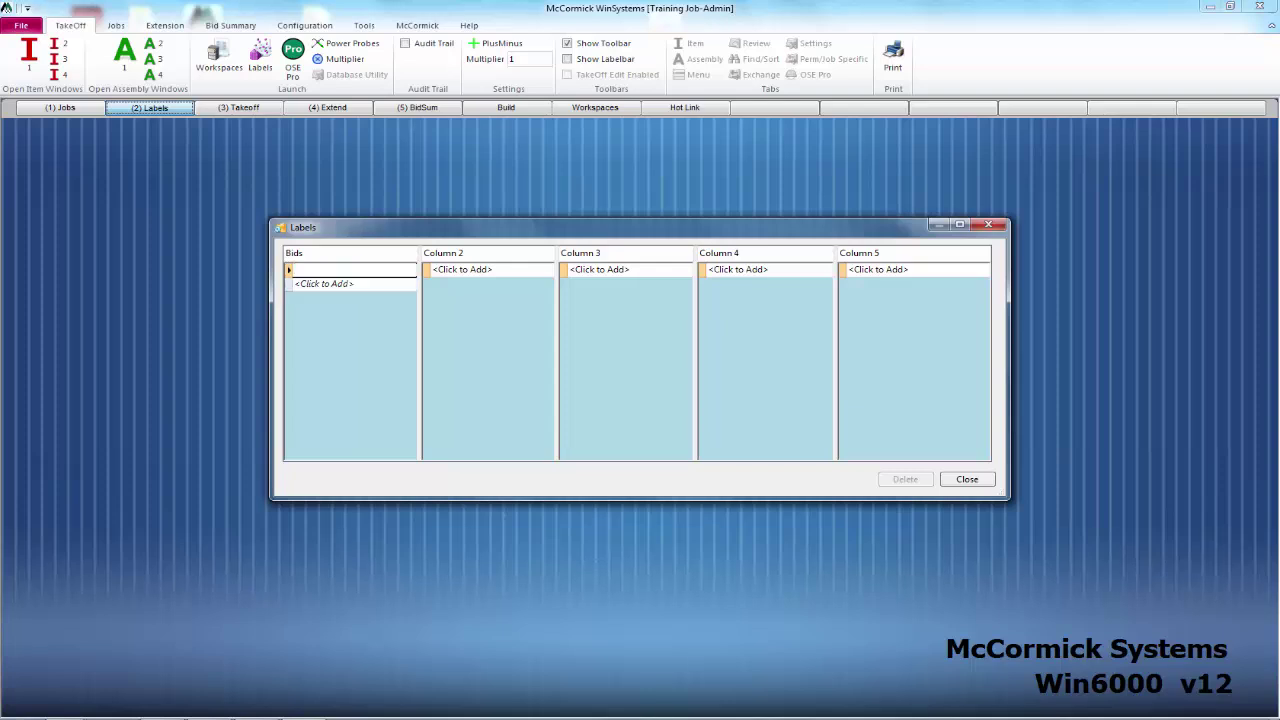
text(Base)
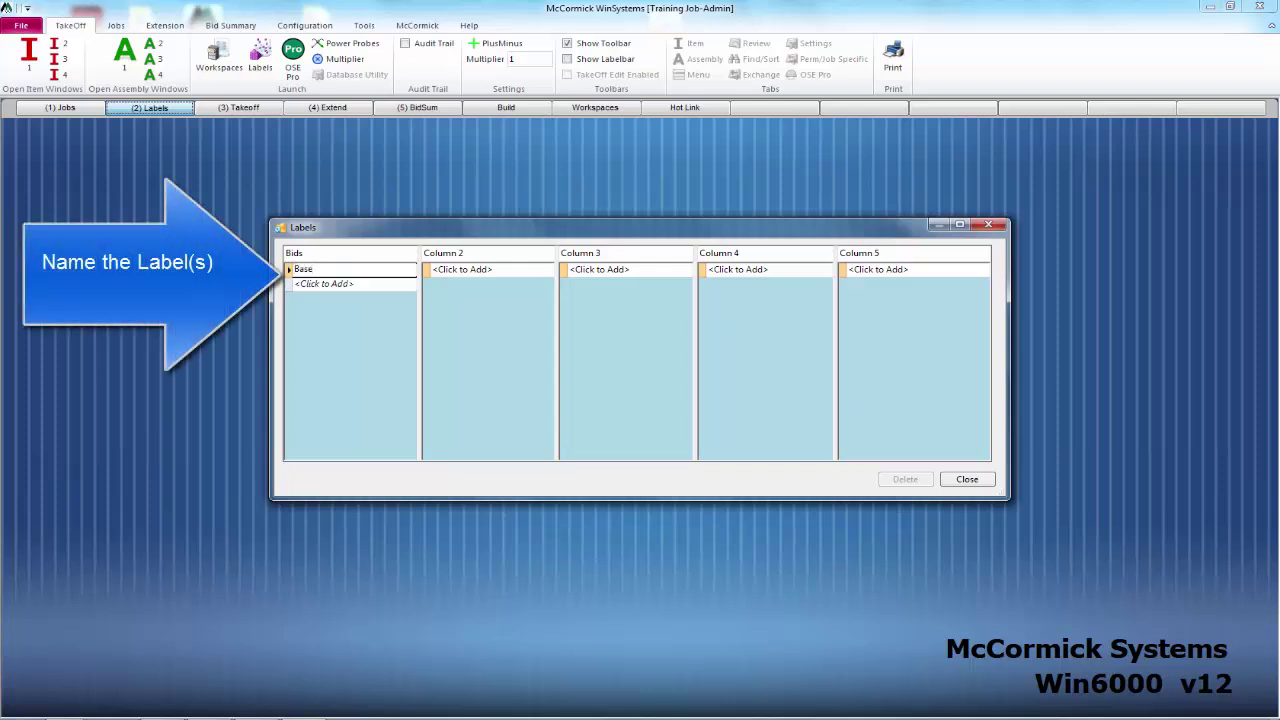
text( Bid)
Add Alternate 1, Change Order 1 and Change Order 2 under Bids
click(347, 285)
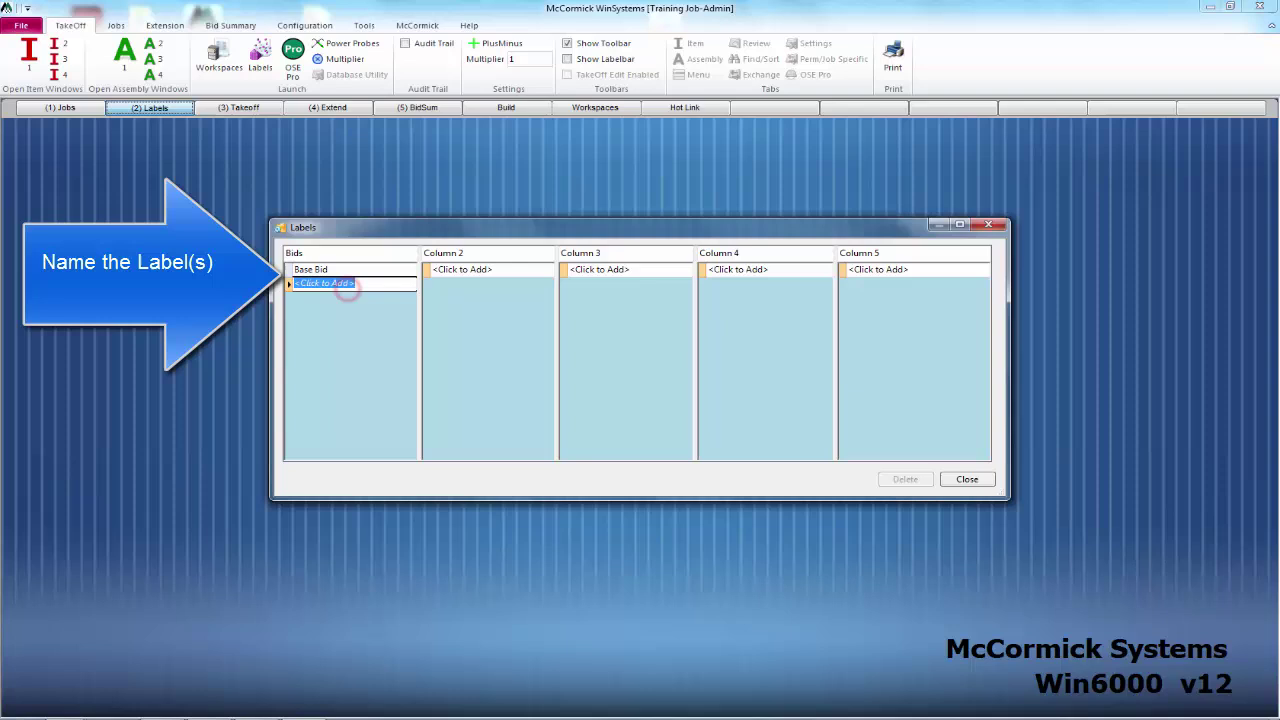
text(Al)
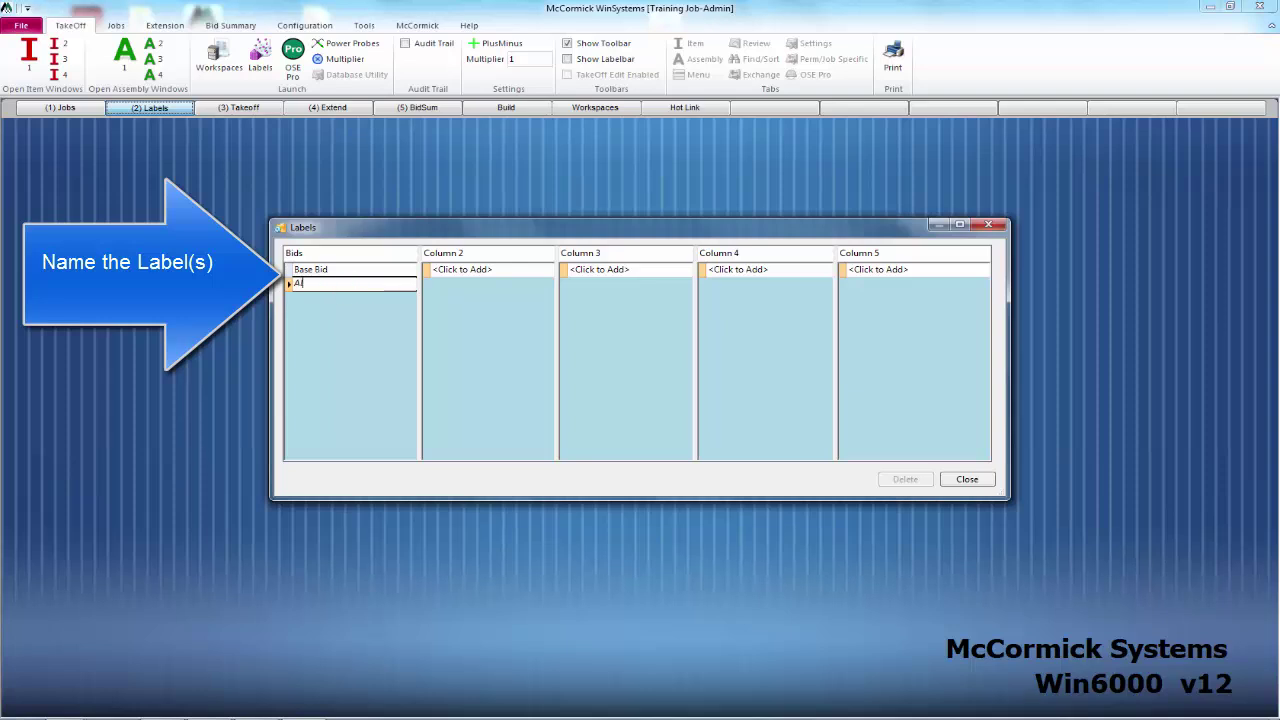
text(ternate )
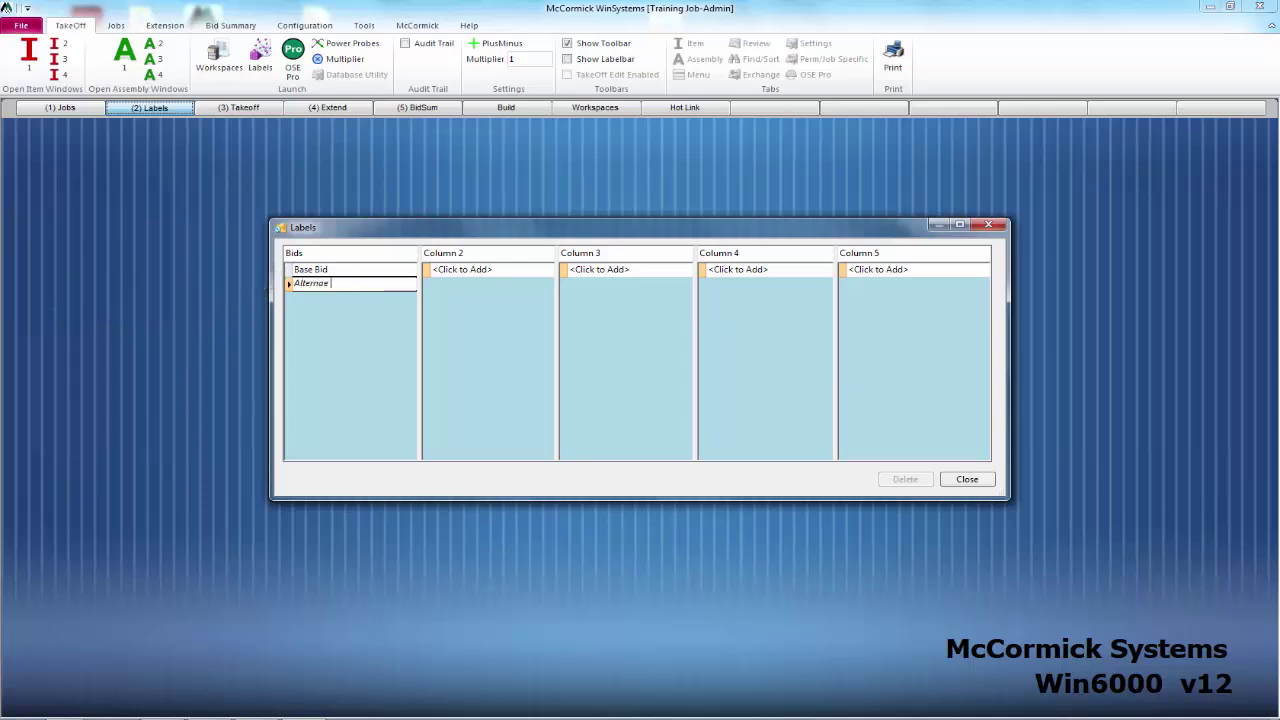
text(1)
key(Return)
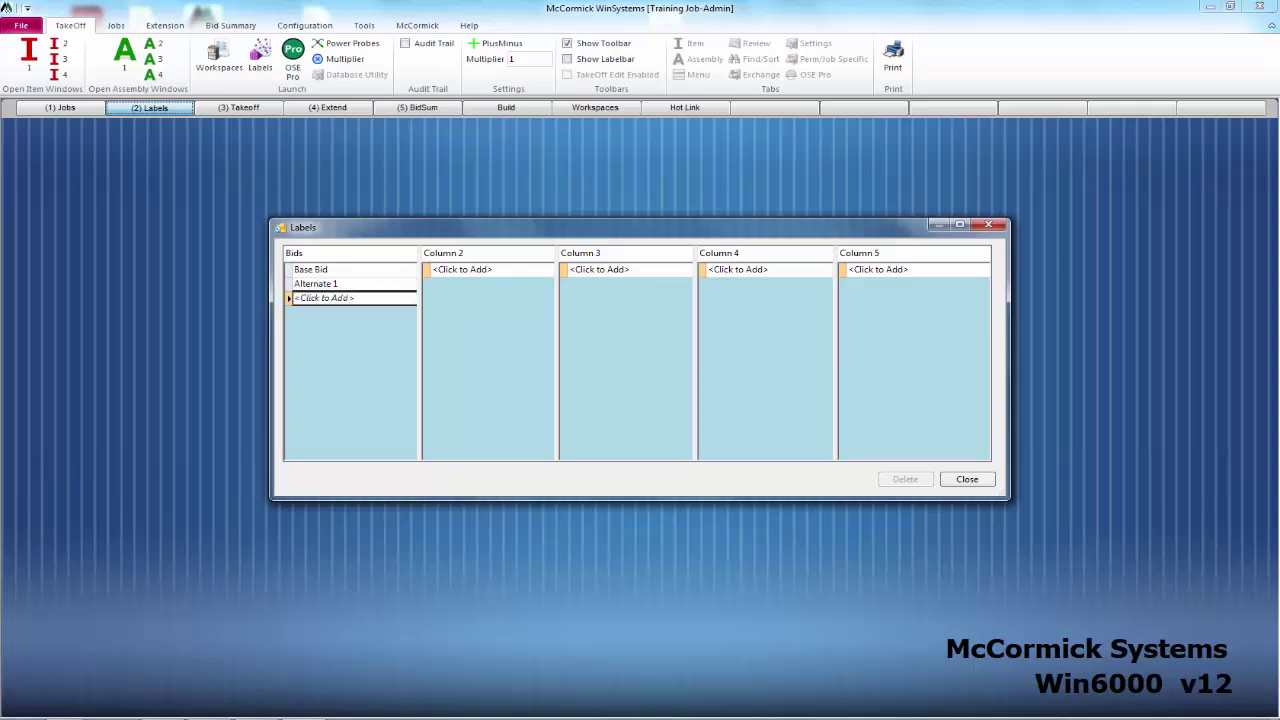
text(Cha)
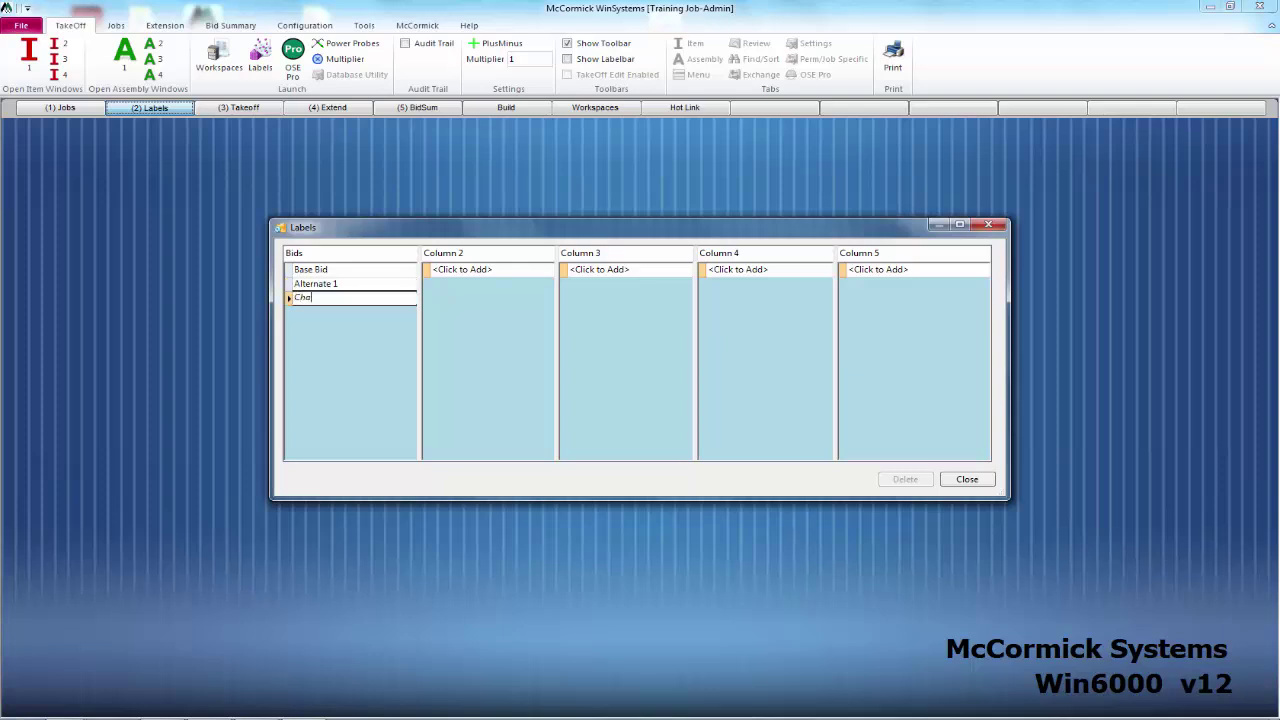
text(nge Ord)
text(er 1)
key(Return)
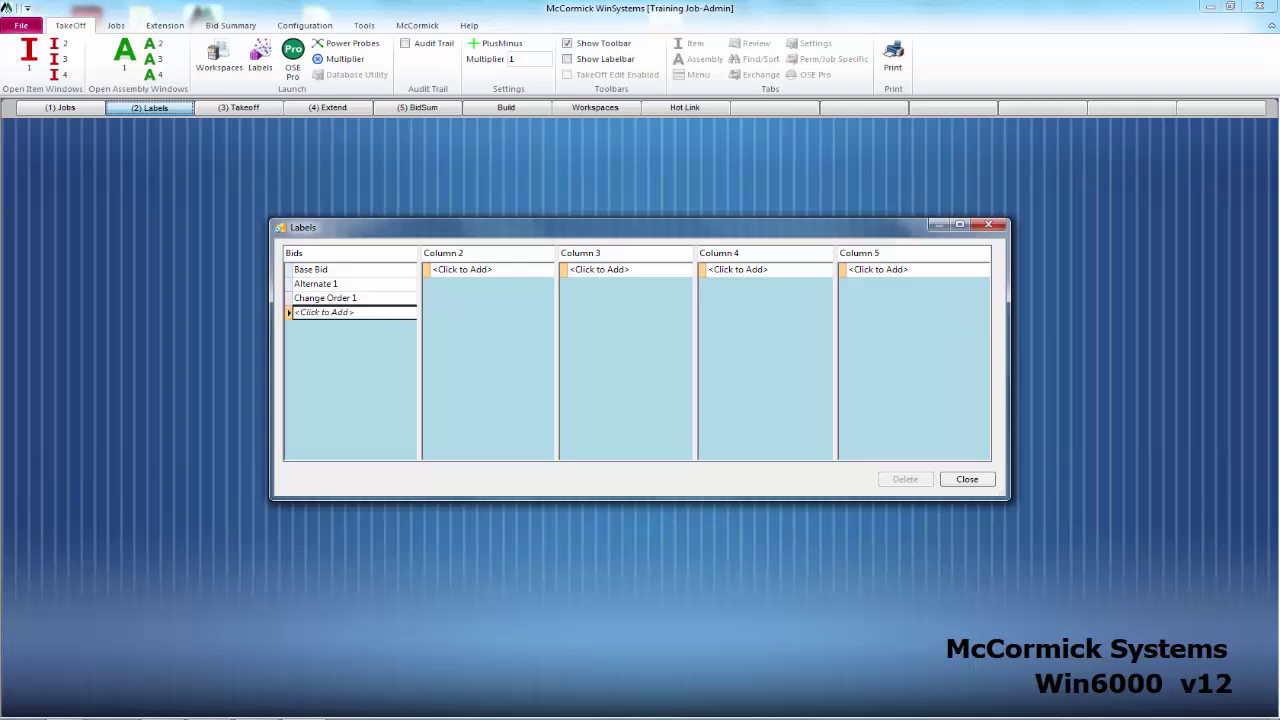
text(Change Order)
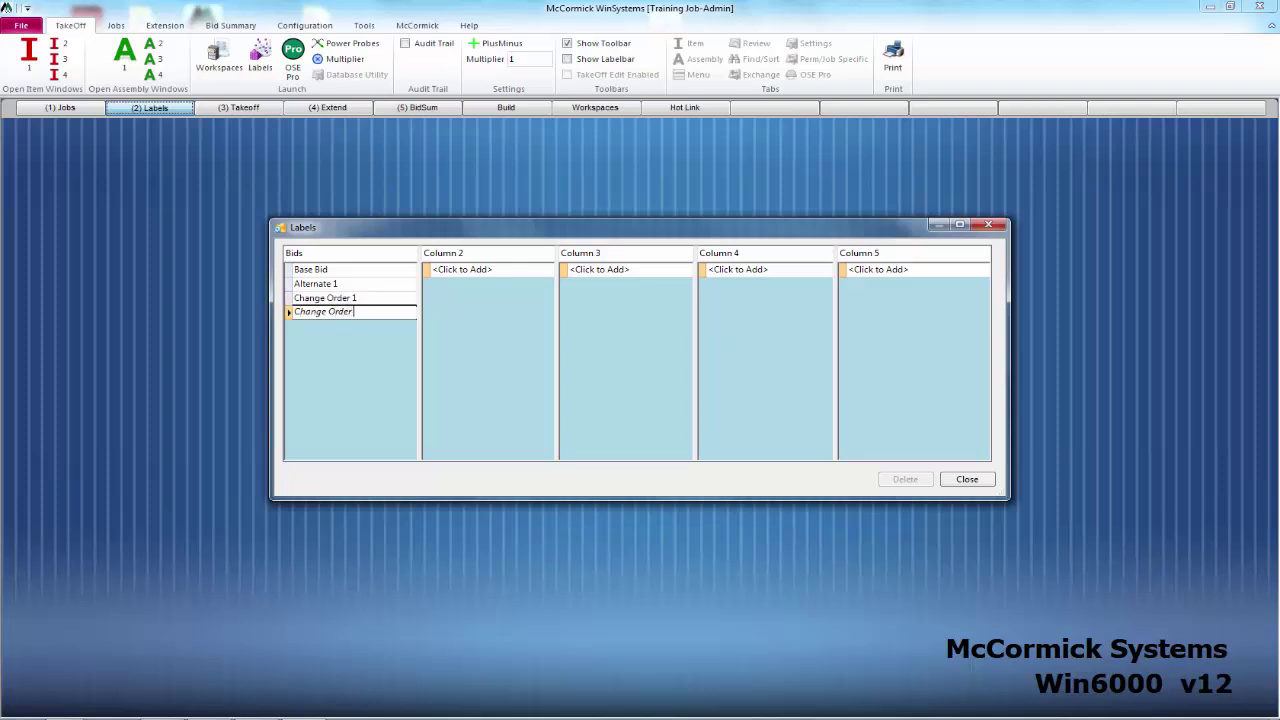
text( 2)
Name the second label column Floors and add Floor 1 as its first label
click(491, 269)
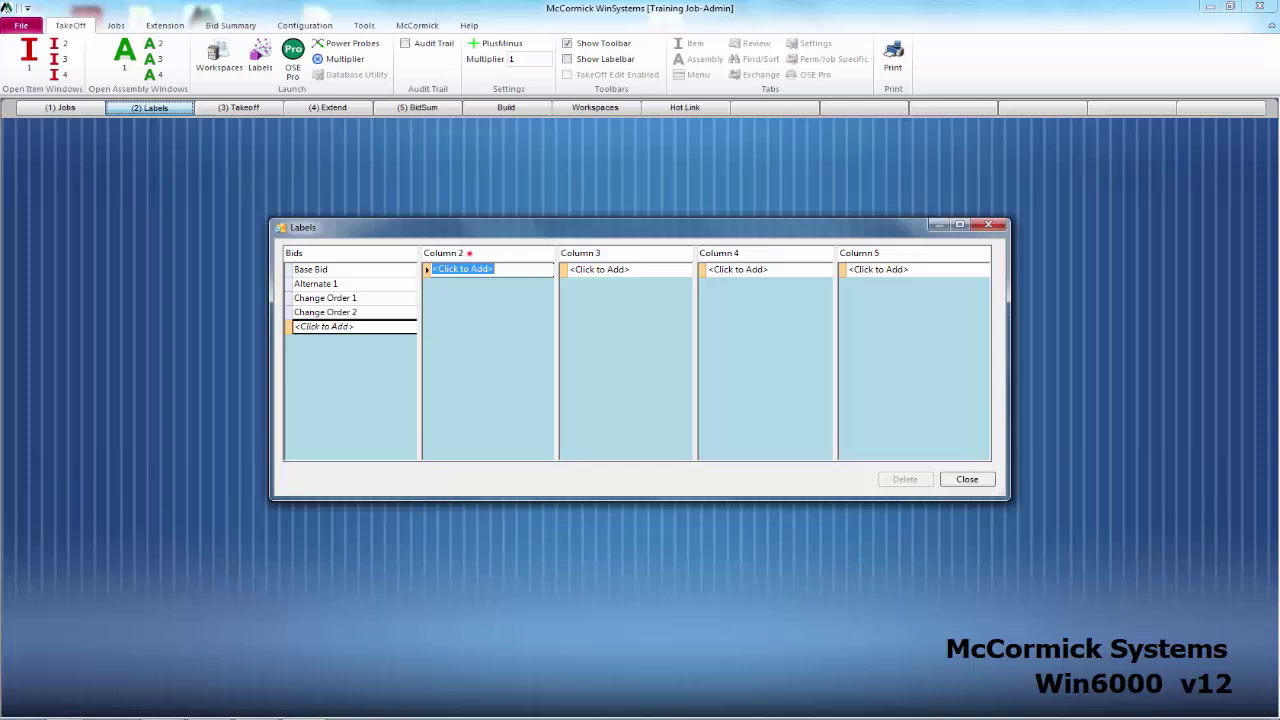
click(470, 253)
text(Floo)
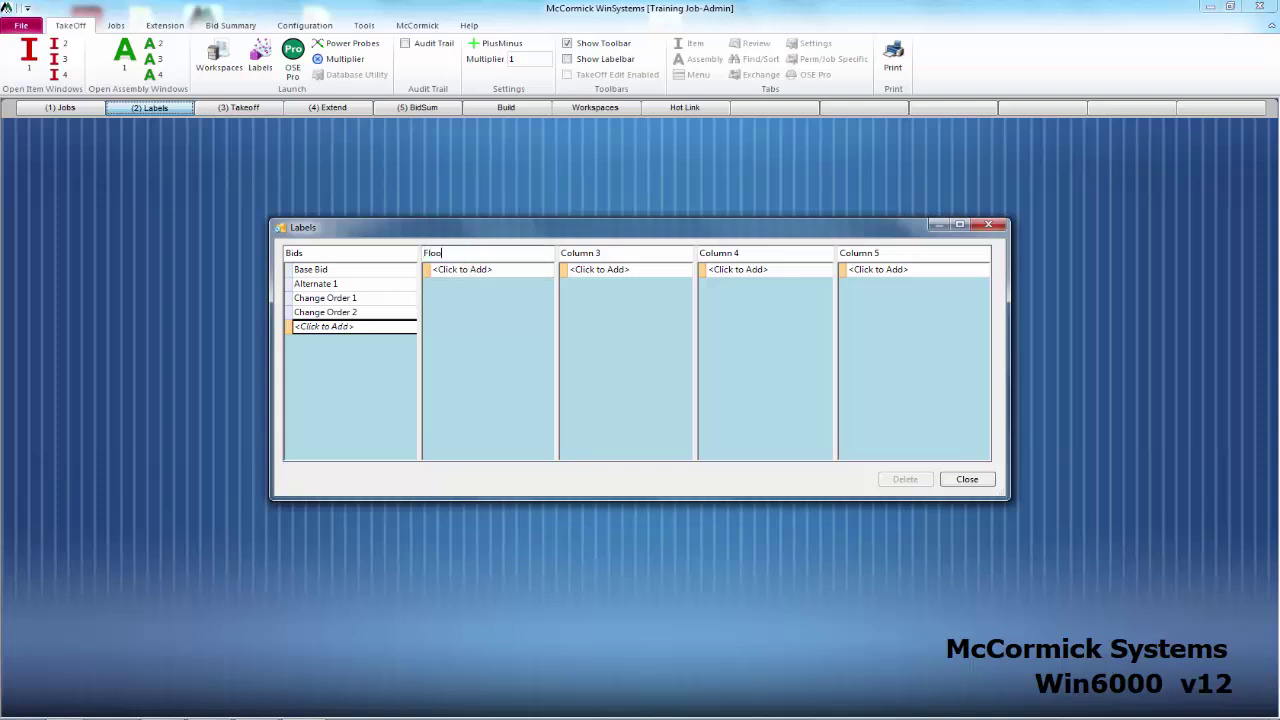
text(rs)
click(469, 270)
text(Flo)
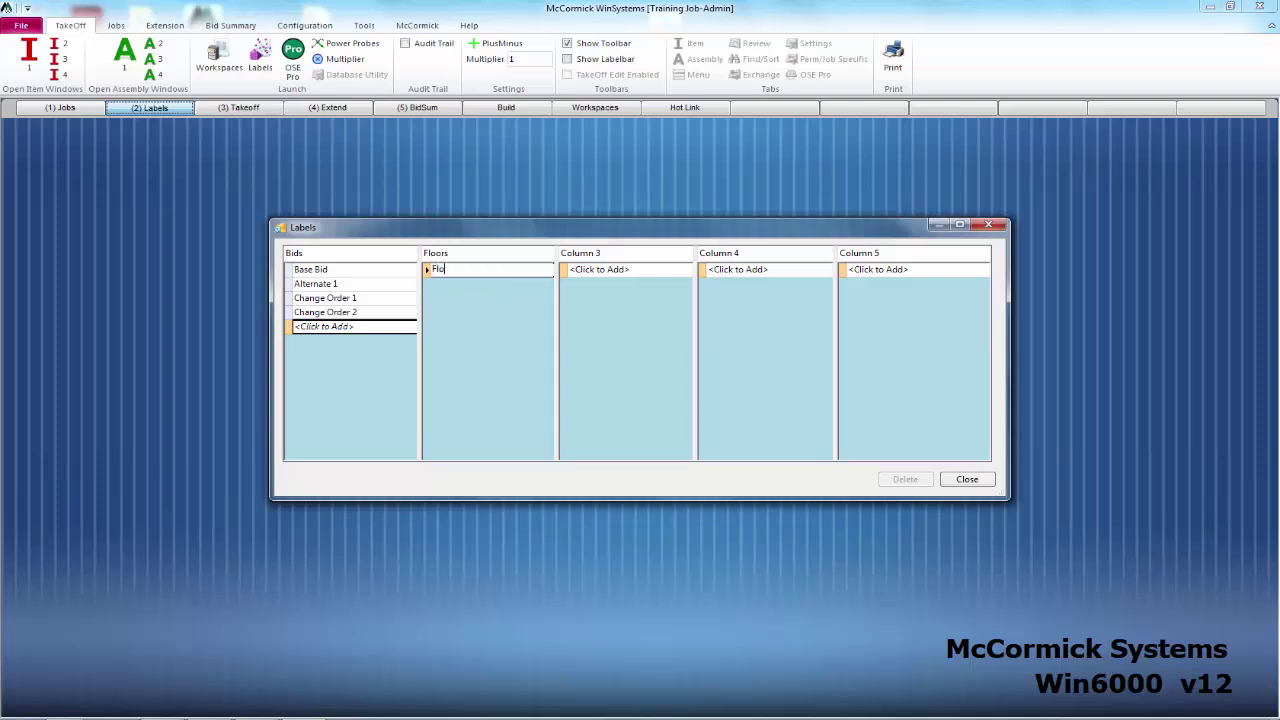
text(or 1)
Add Floor 2, Floor 3 and Floor 4 under Floors
key(Return)
text(Flo)
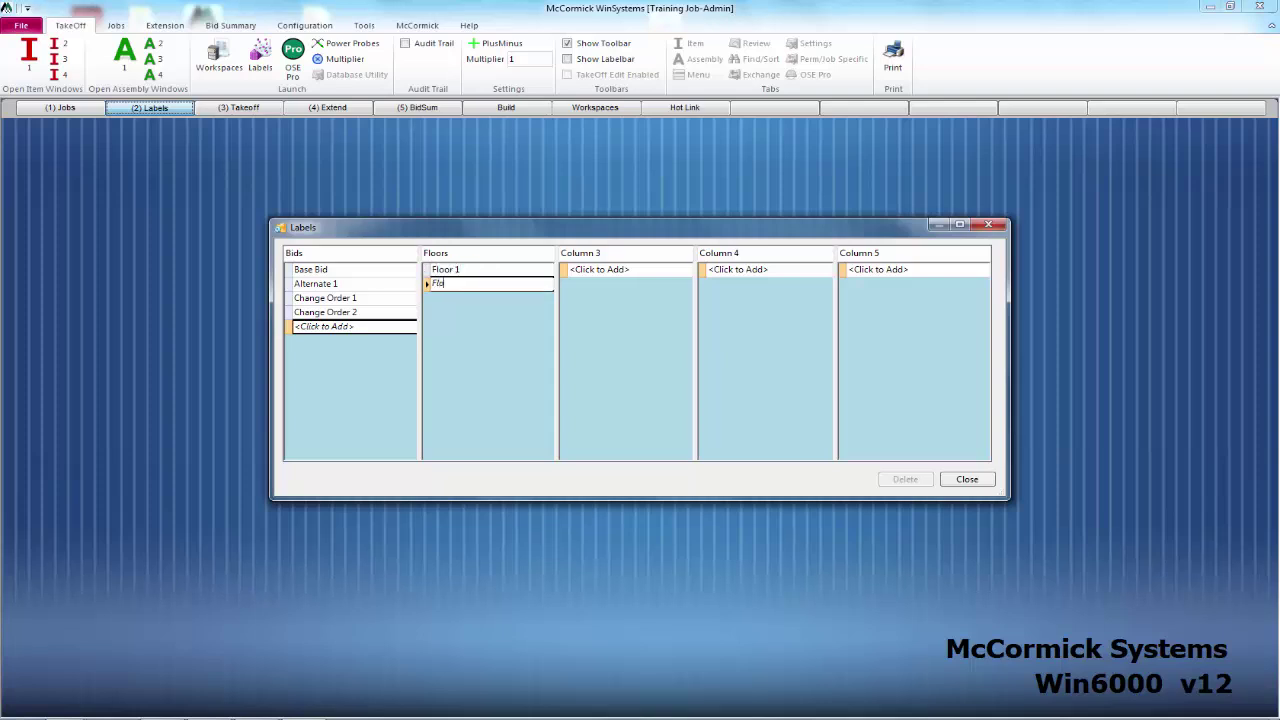
text(or 2)
key(Return)
text(Fl)
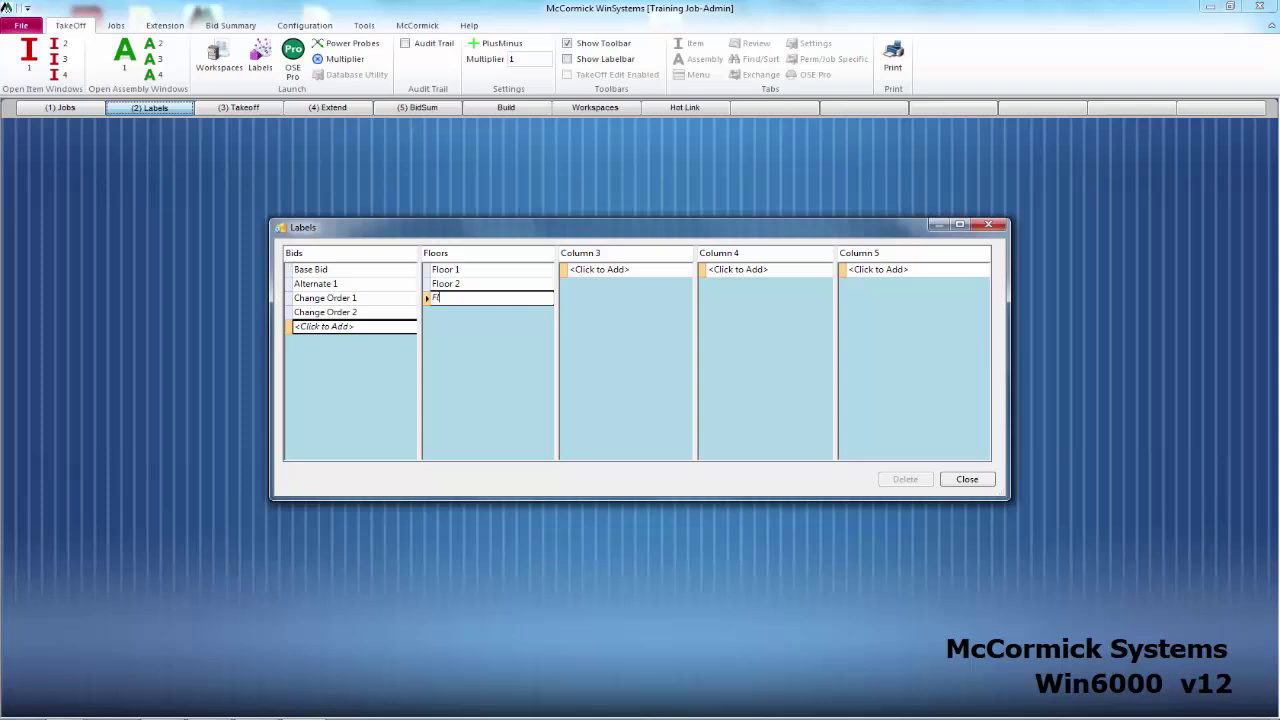
text(oor 3)
key(Return)
text(F)
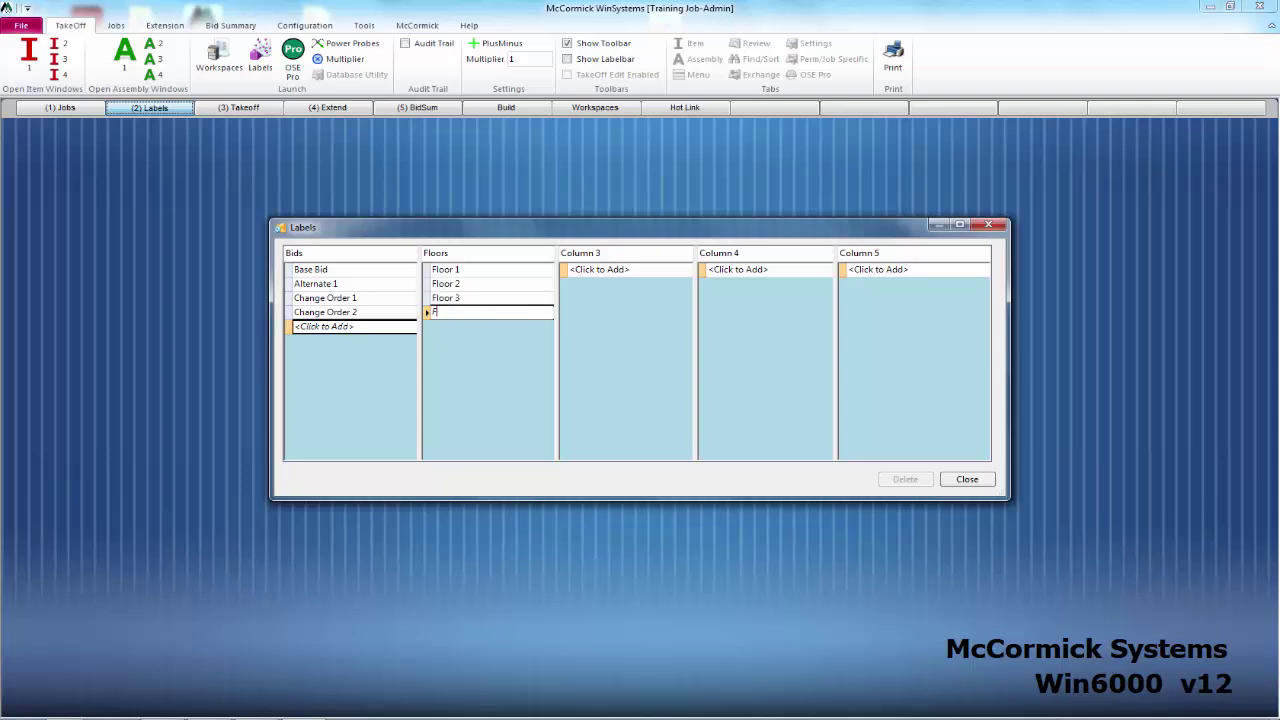
text(loor 4)
Enter Power, Feeders, Lighting, Fire Alarm and Data as Column 3 labels
click(605, 269)
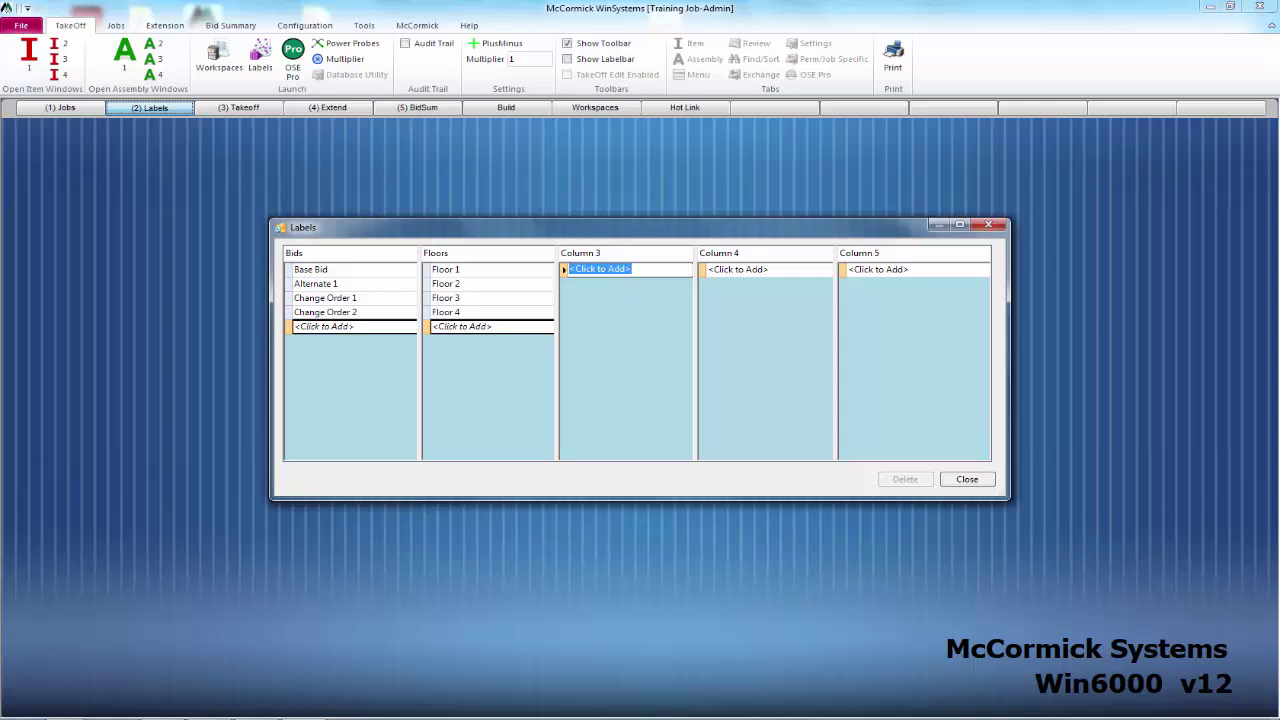
text(Power)
key(Return)
text(F)
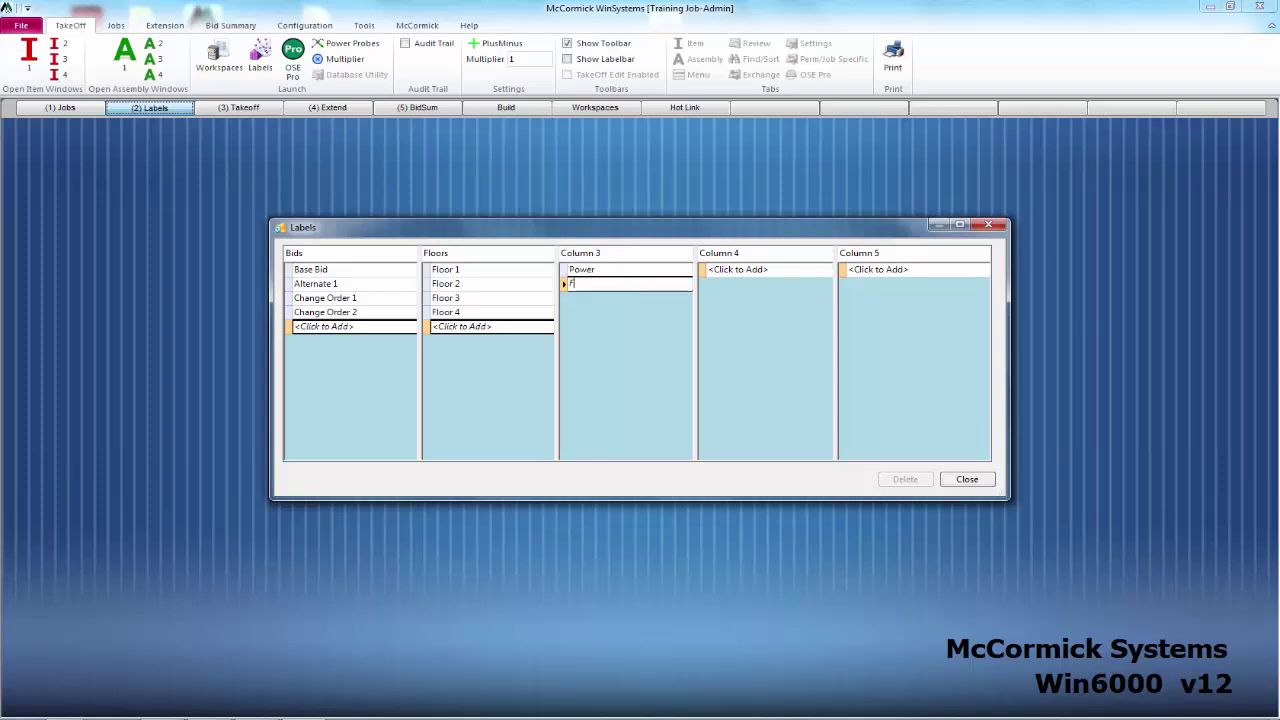
text(eeders)
key(Return)
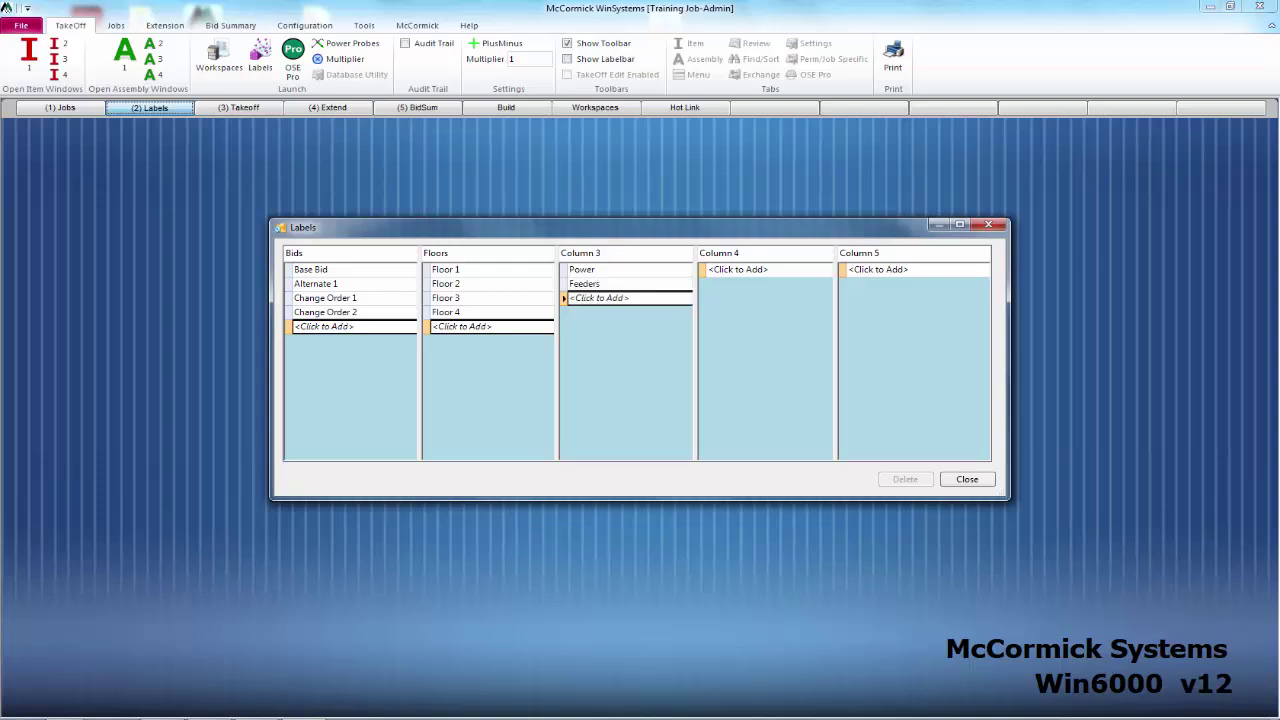
text(Lighting)
key(Return)
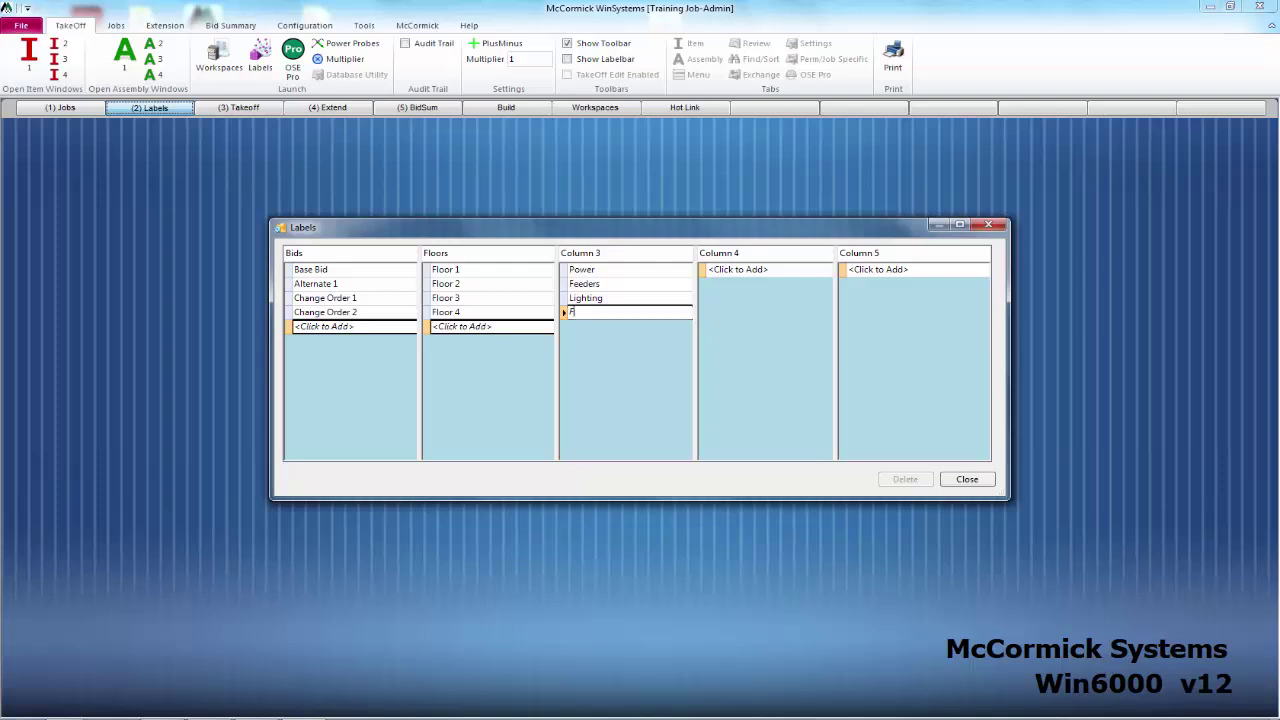
text(Fire Alarm)
key(Return)
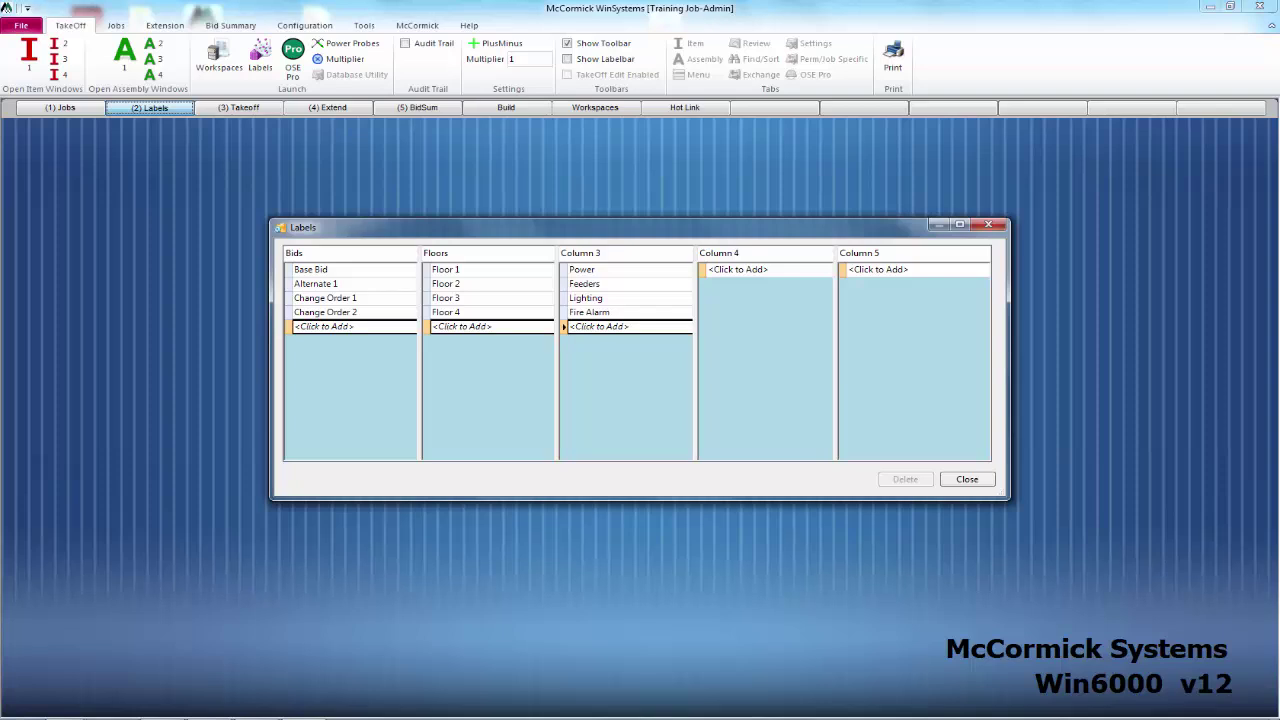
text(Dat)
text(a)
key(Return)
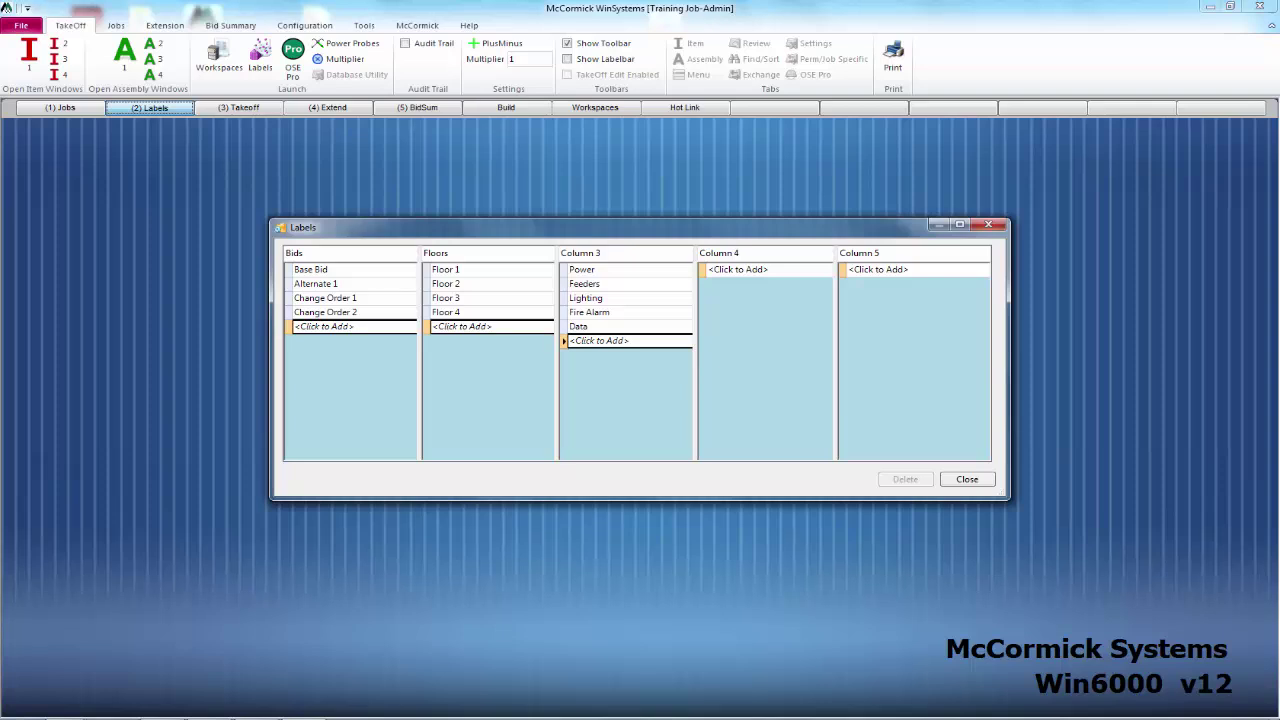
In Takeoff, switch the floor label through Floor 2, 3 and 4, then set the system to Lighting
click(240, 107)
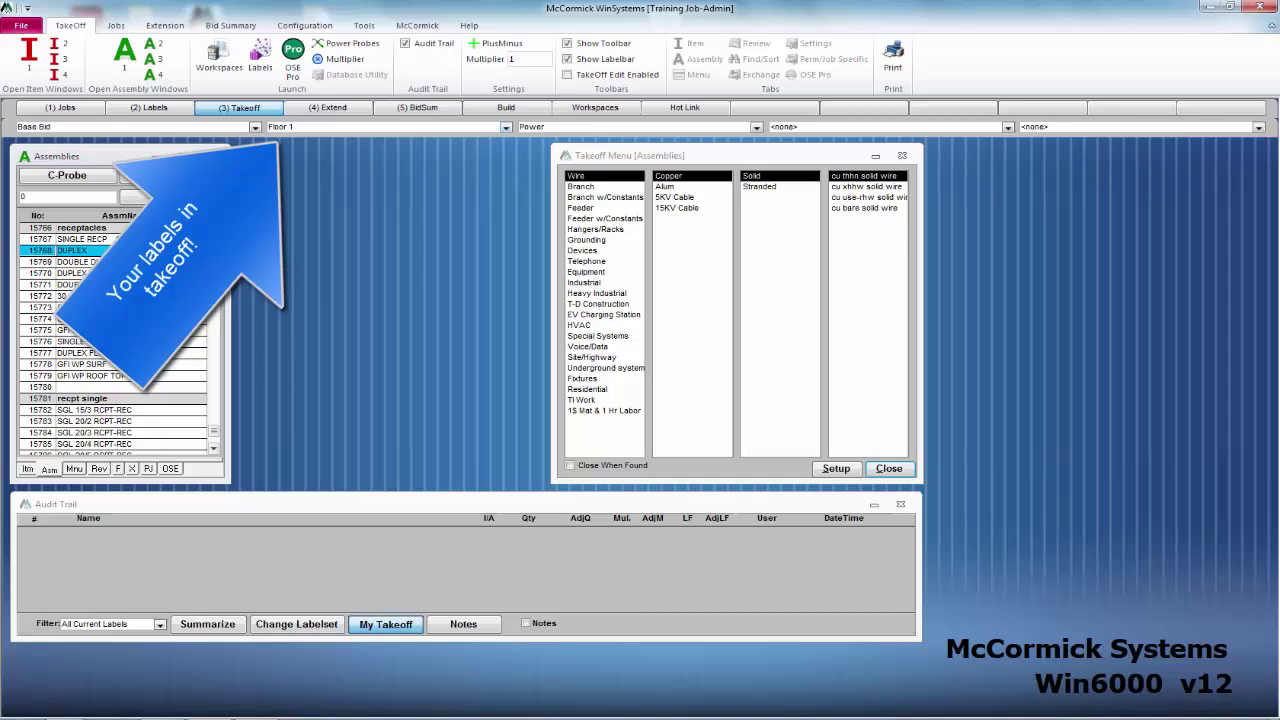
click(506, 126)
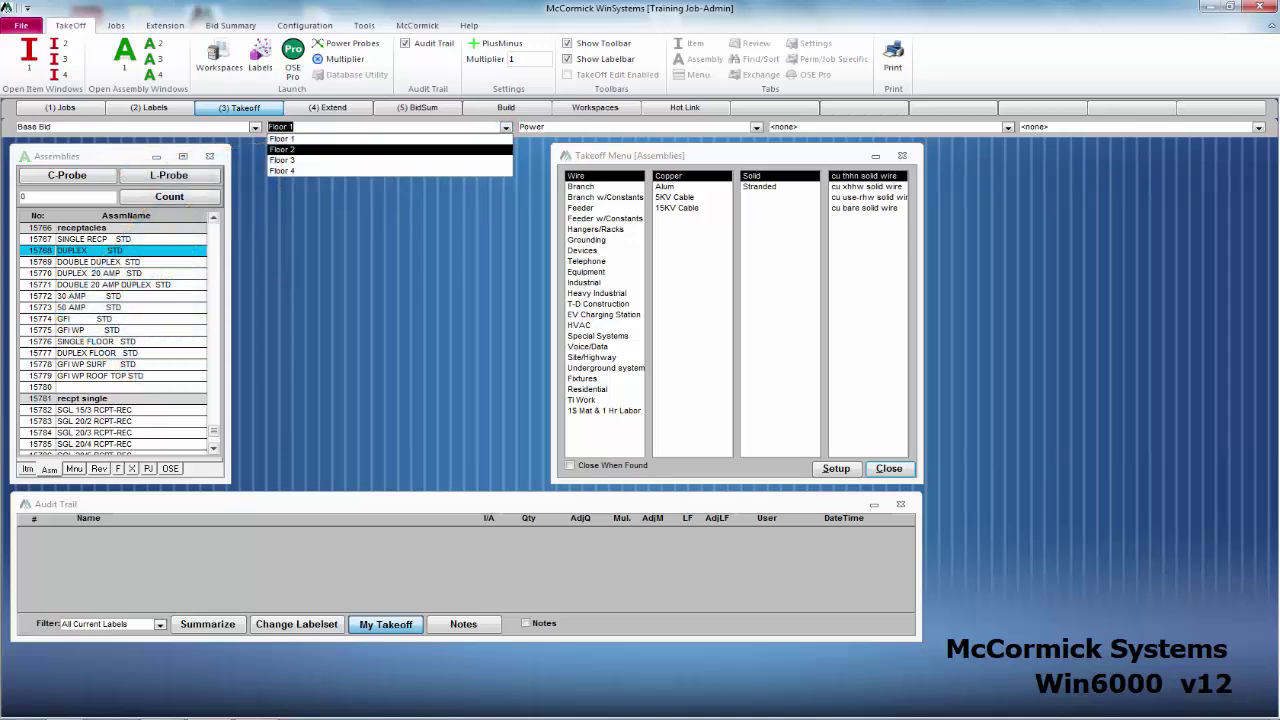
click(400, 148)
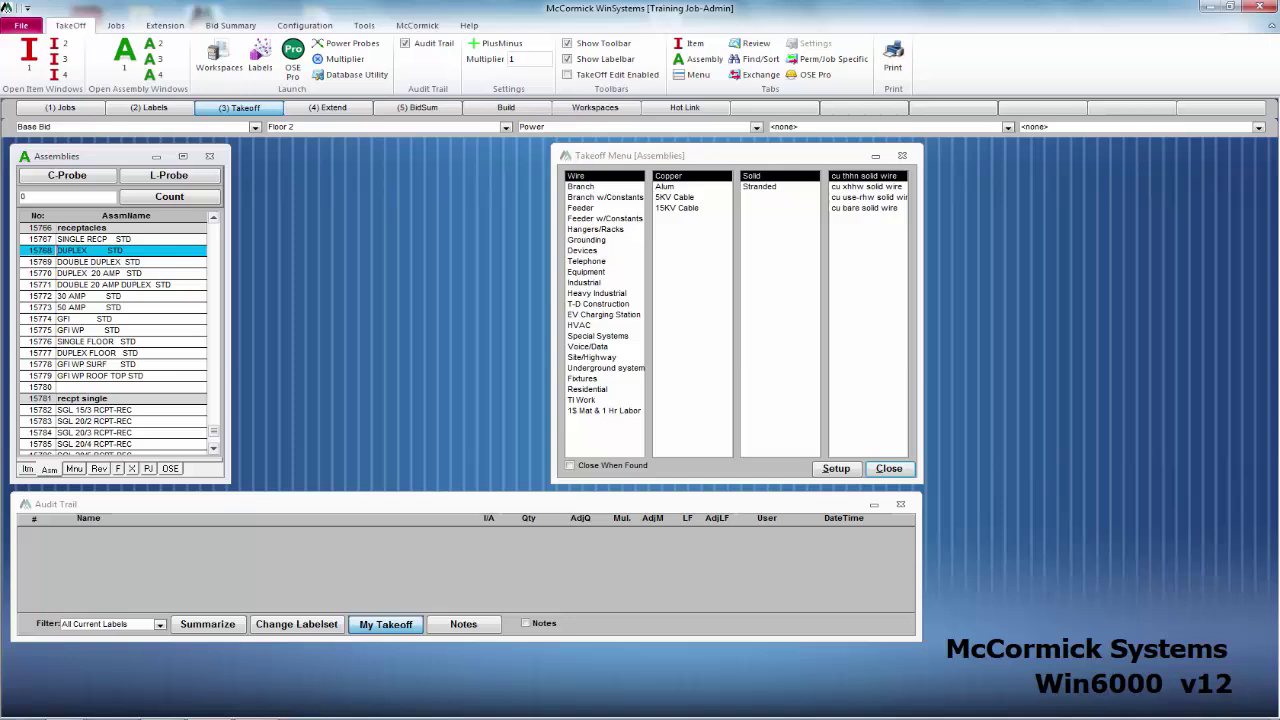
click(506, 126)
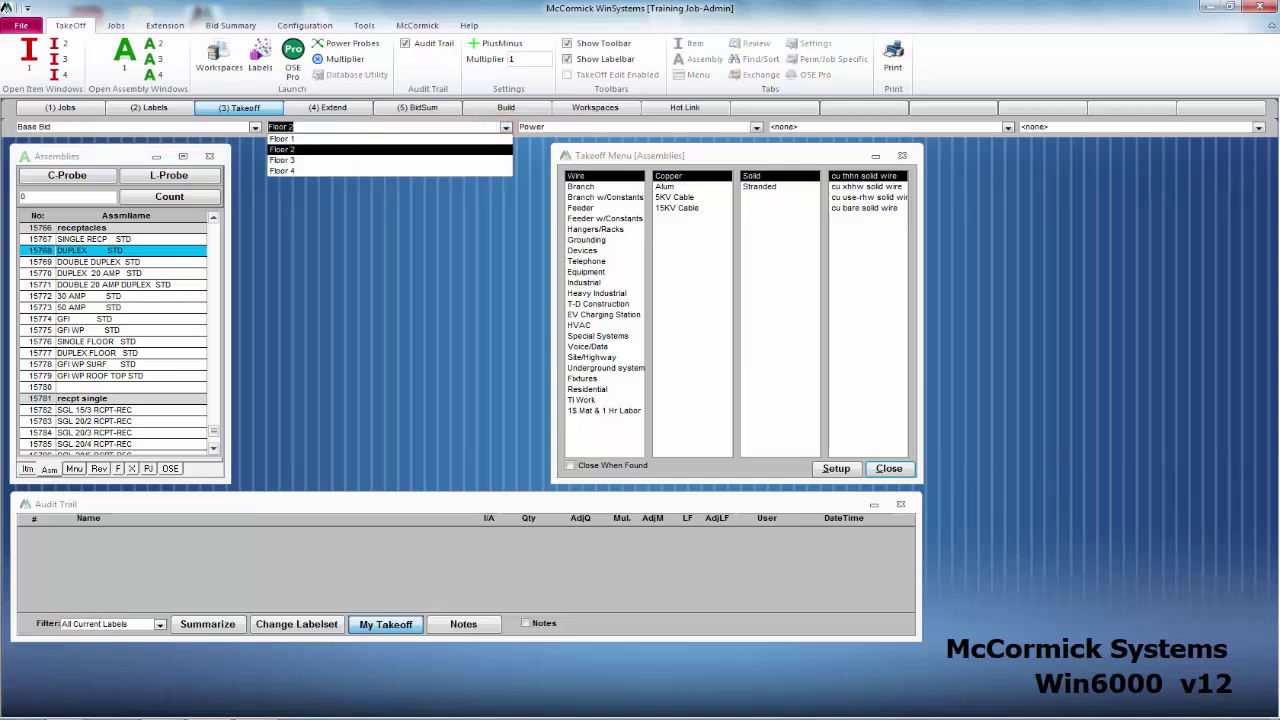
click(430, 159)
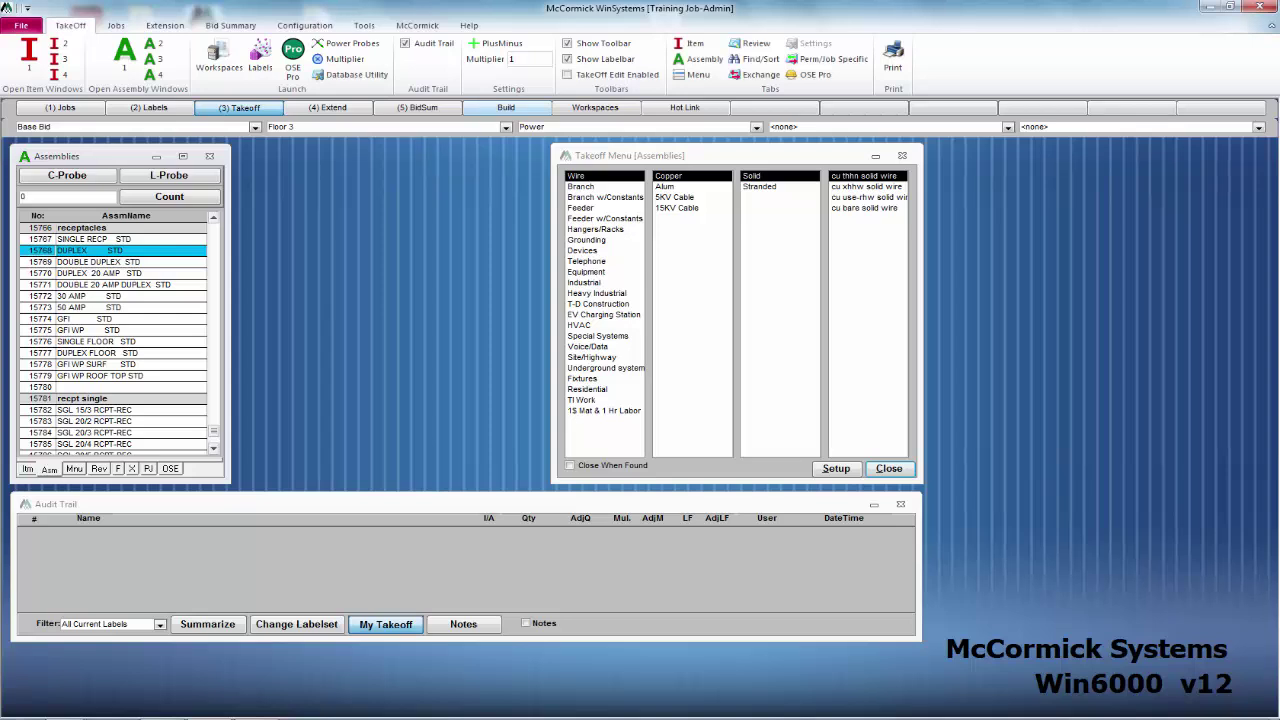
click(506, 126)
click(445, 169)
click(756, 126)
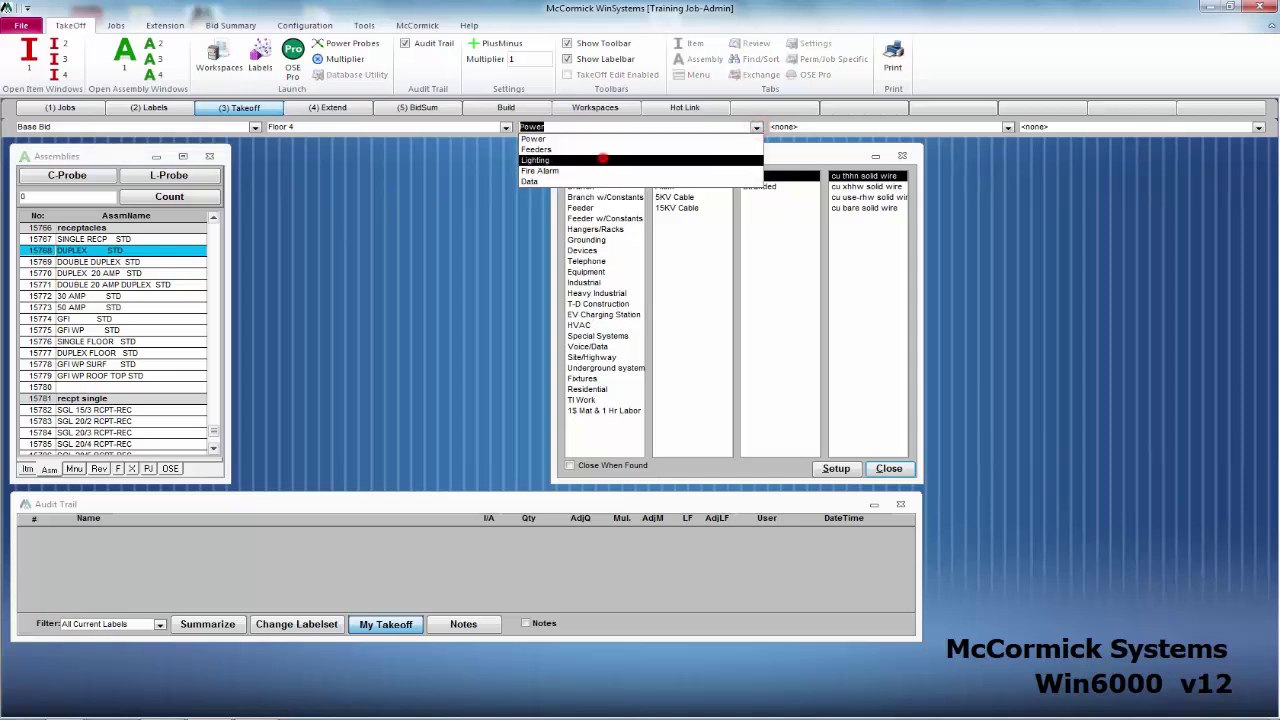
click(603, 159)
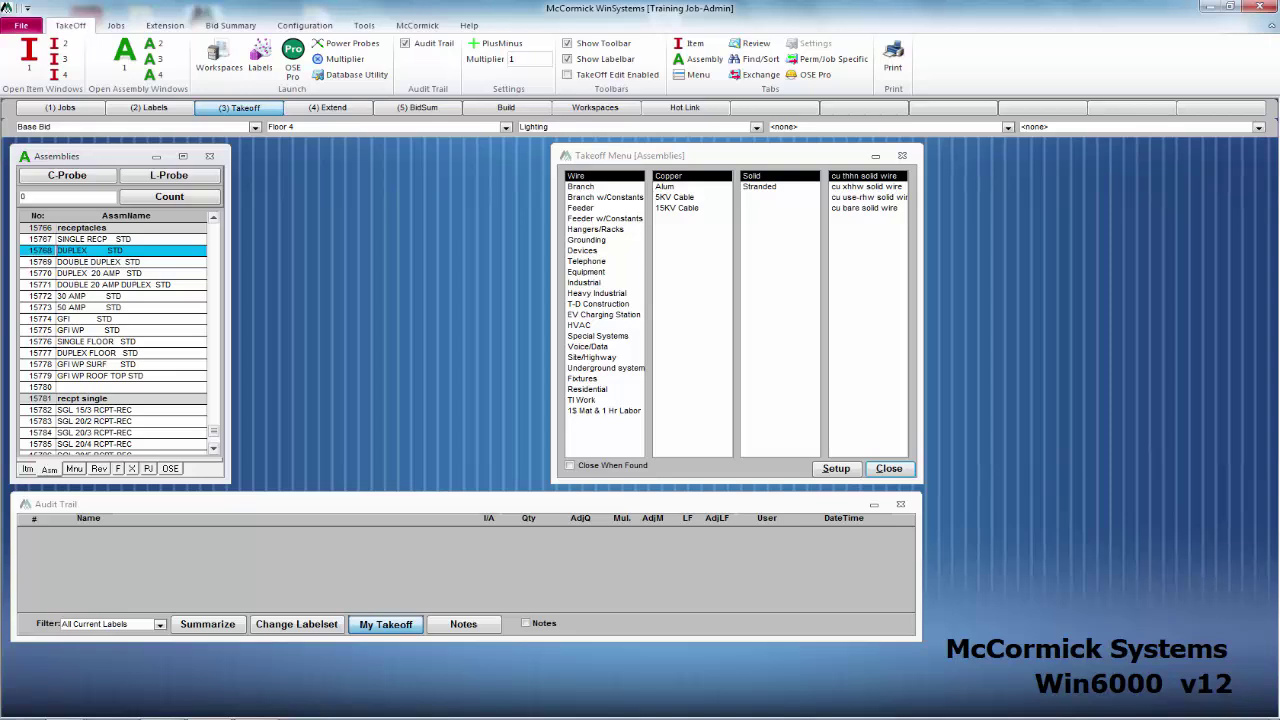
Reopen the Labels window and nudge it slightly left to review the Bids, Floors and system columns
click(150, 107)
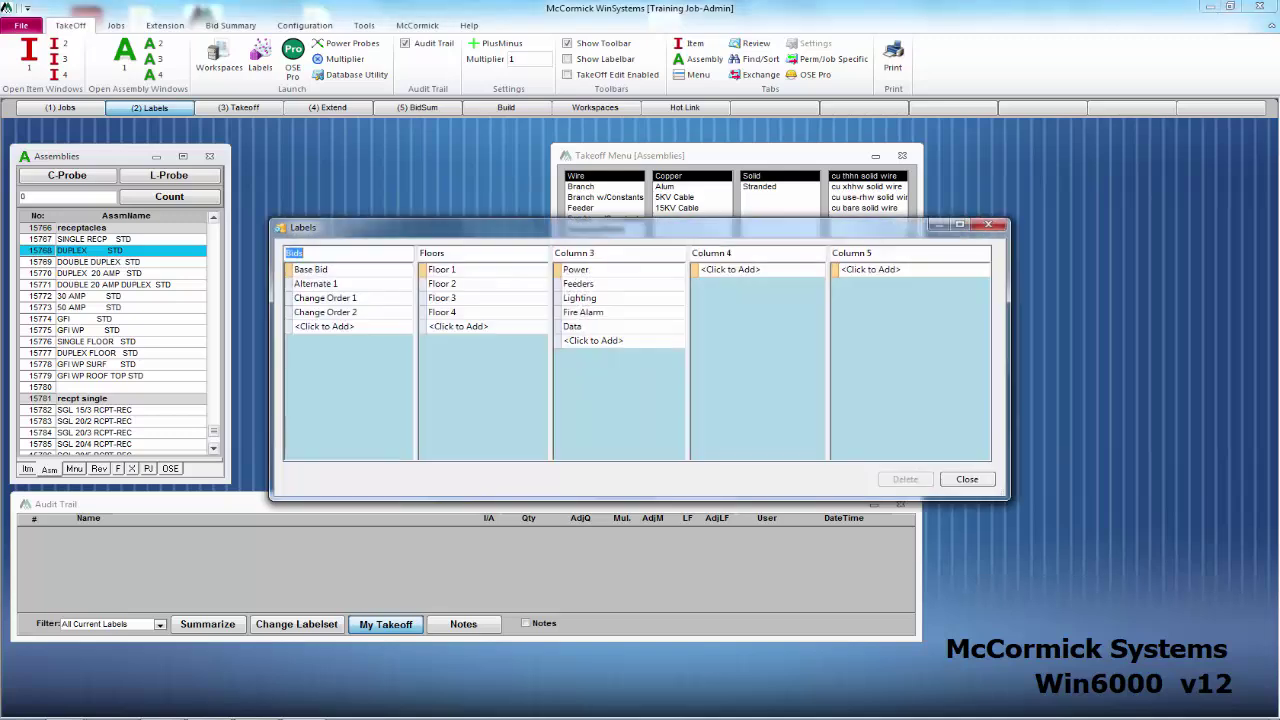
drag(418, 230, 406, 229)
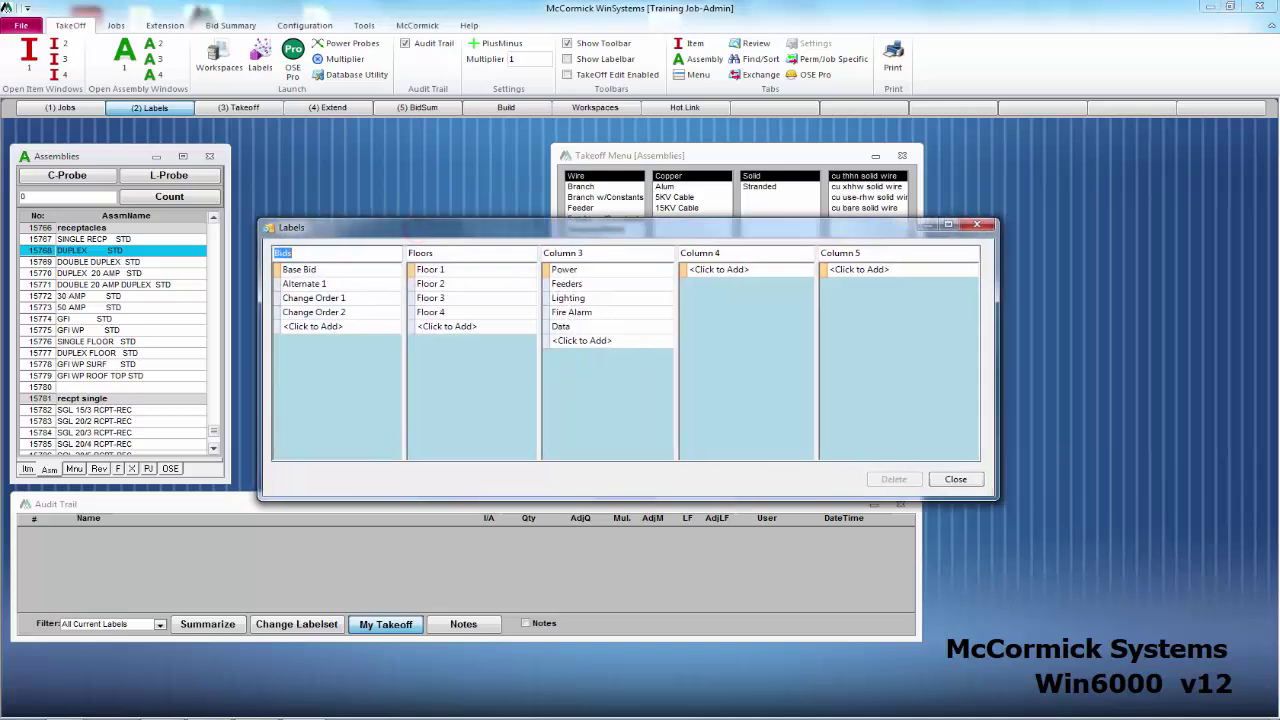